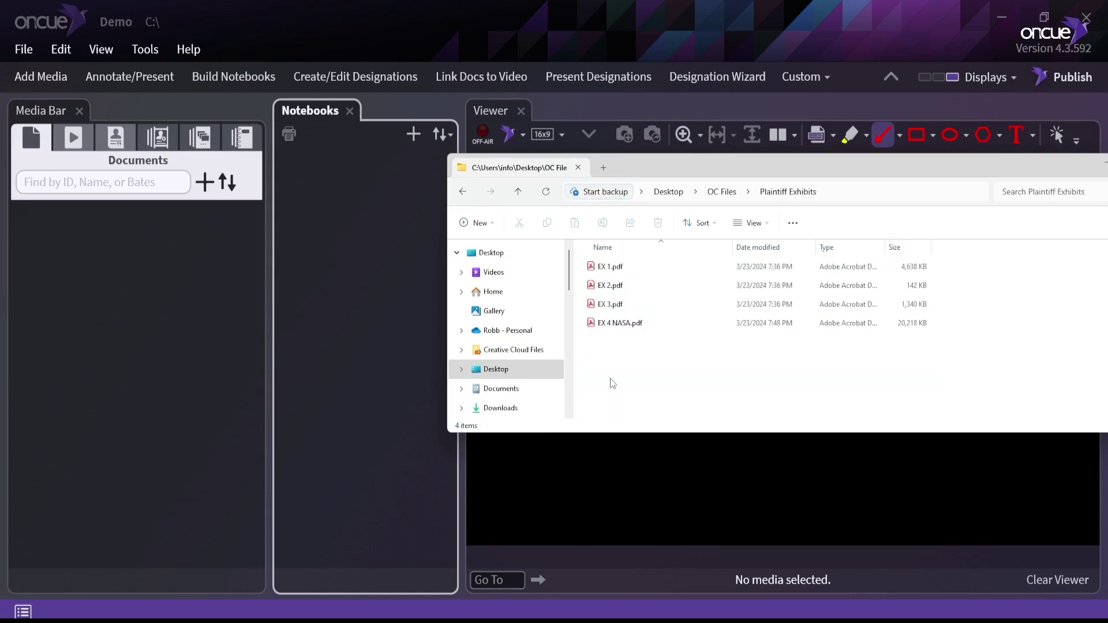
Load the Defendant Exhibits and Plaintiff Exhibits folders from OC Files as new media, with Space as the ID/Name delimiter
click(463, 191)
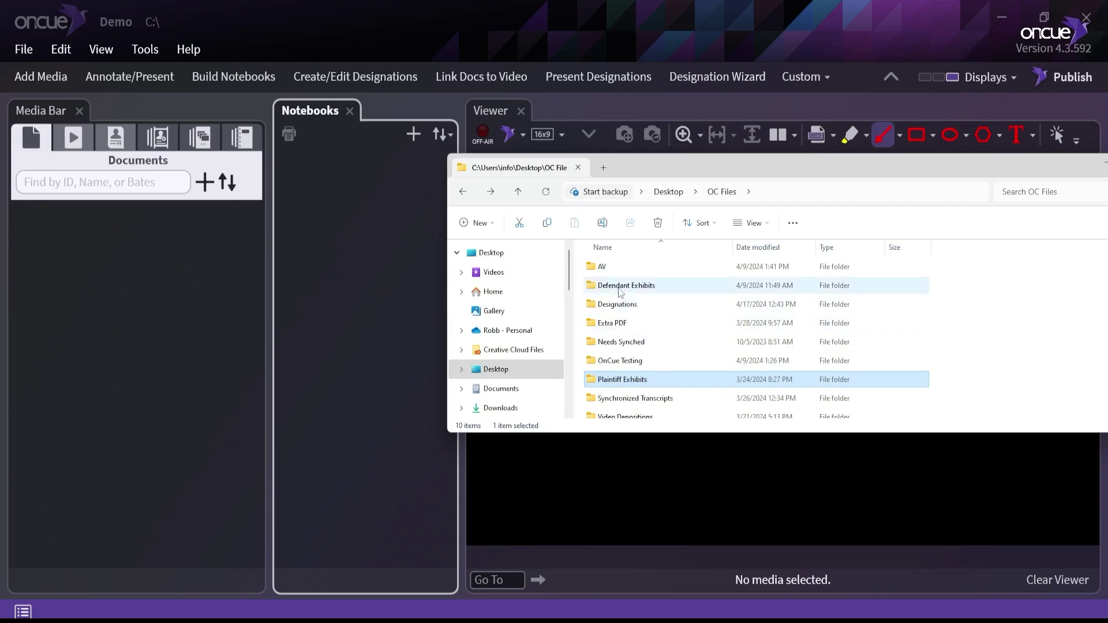
mouse_move(620, 292)
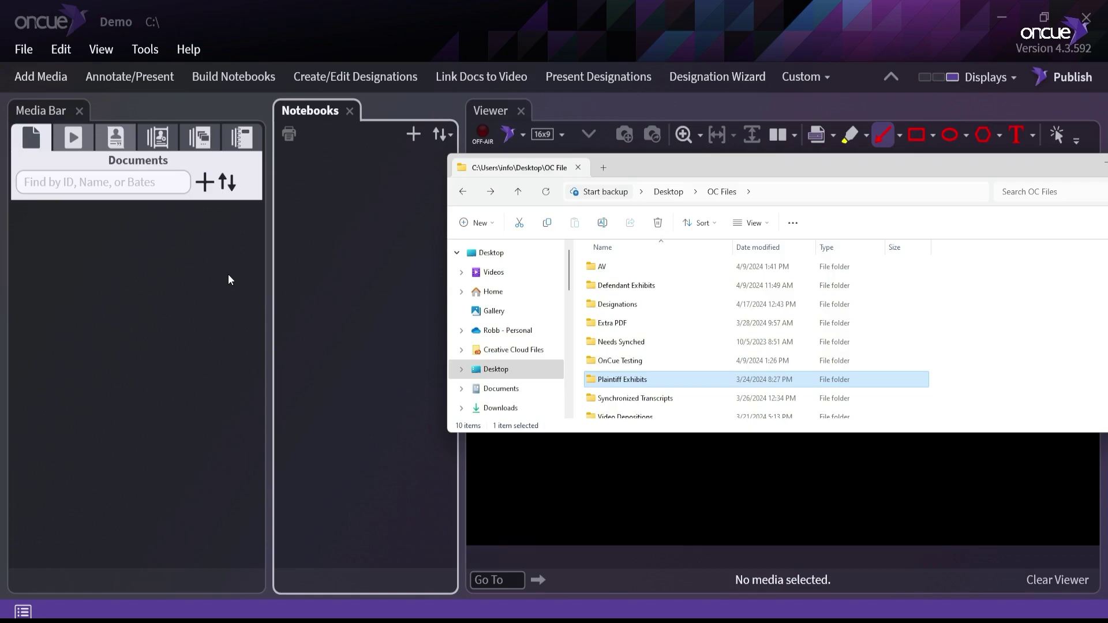
shift+click(611, 292)
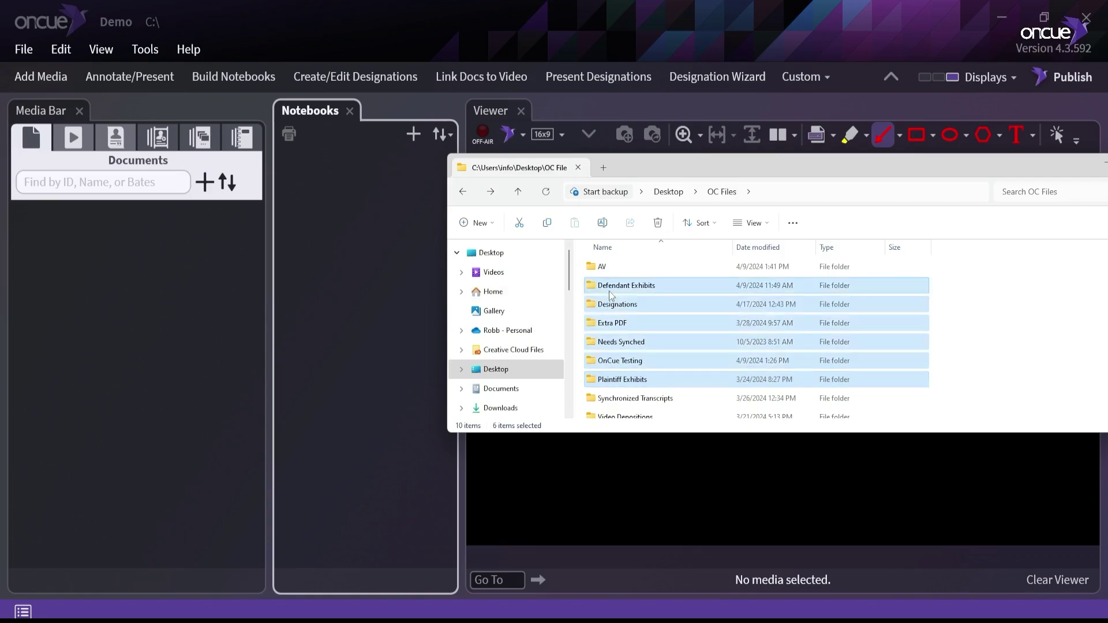
click(614, 292)
ctrl+click(622, 379)
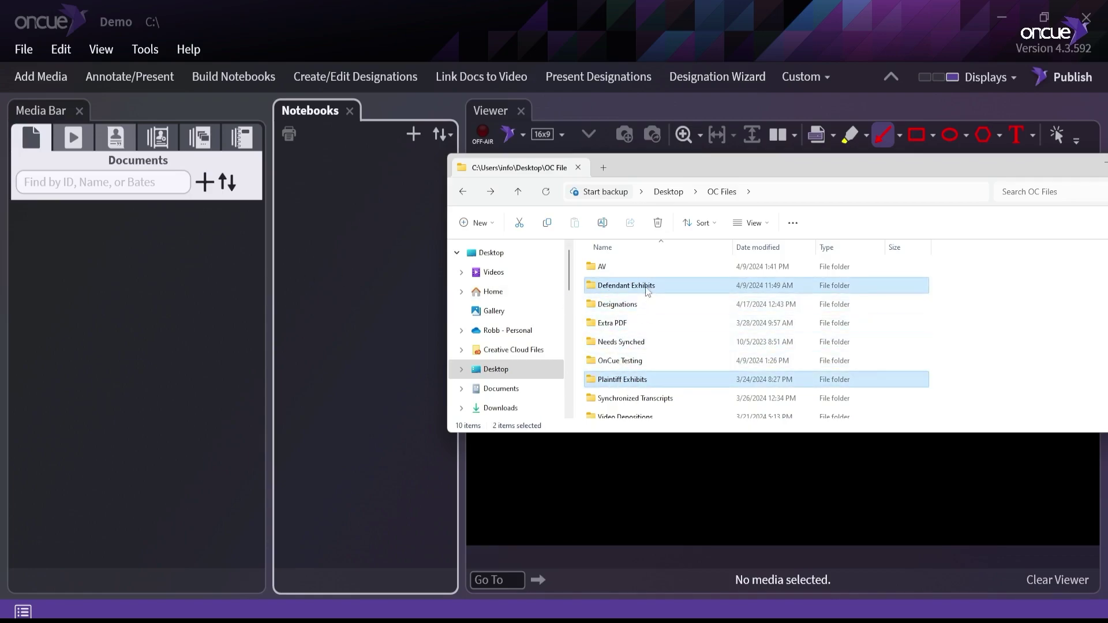
drag(645, 290, 423, 307)
drag(338, 268, 339, 267)
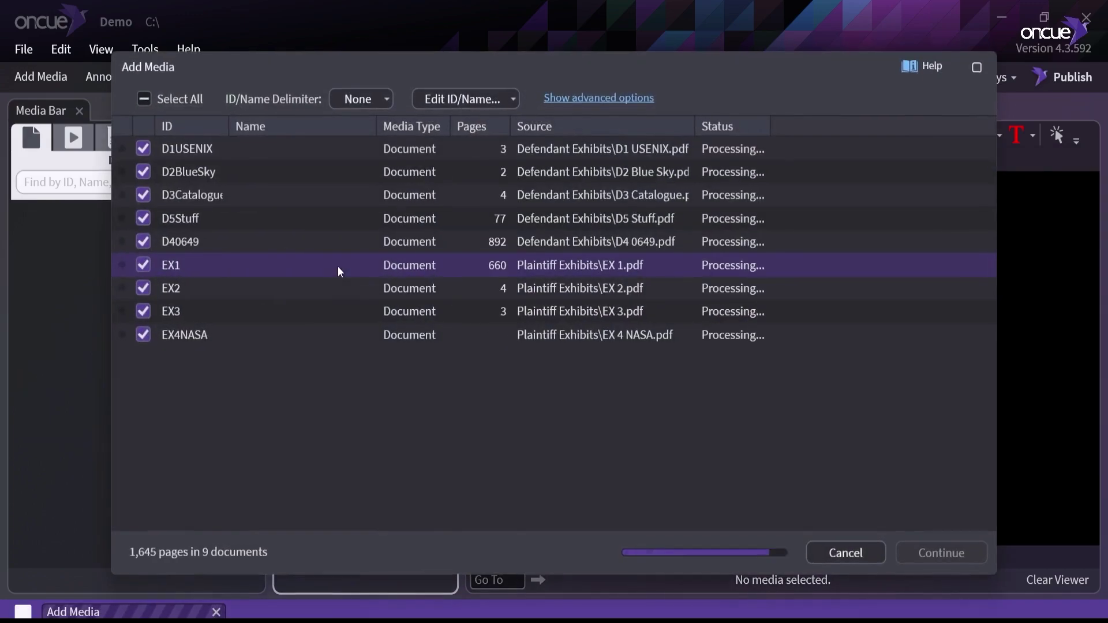
click(385, 100)
click(381, 124)
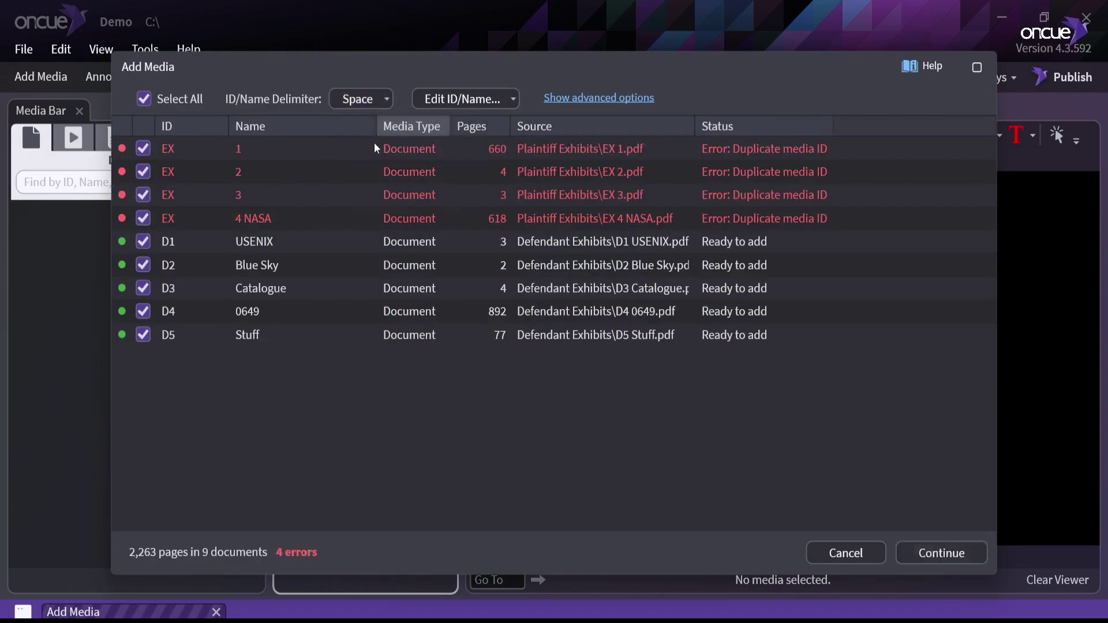
Try Hyphen as the ID/Name delimiter with the four plaintiff exhibits selected, and return to Space
click(188, 154)
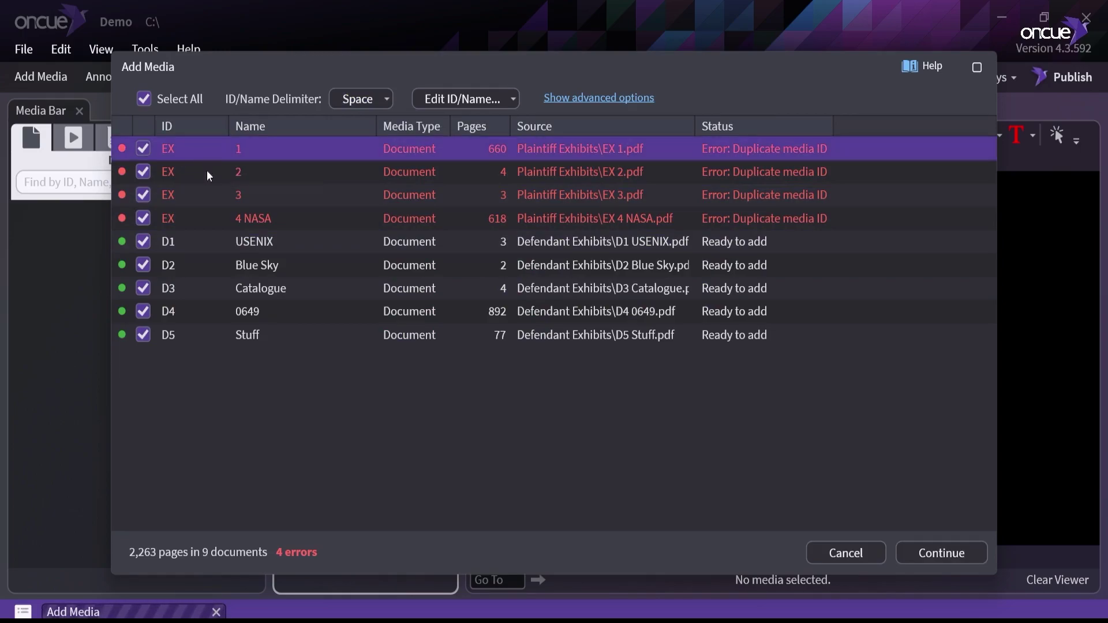
shift+click(205, 217)
click(390, 105)
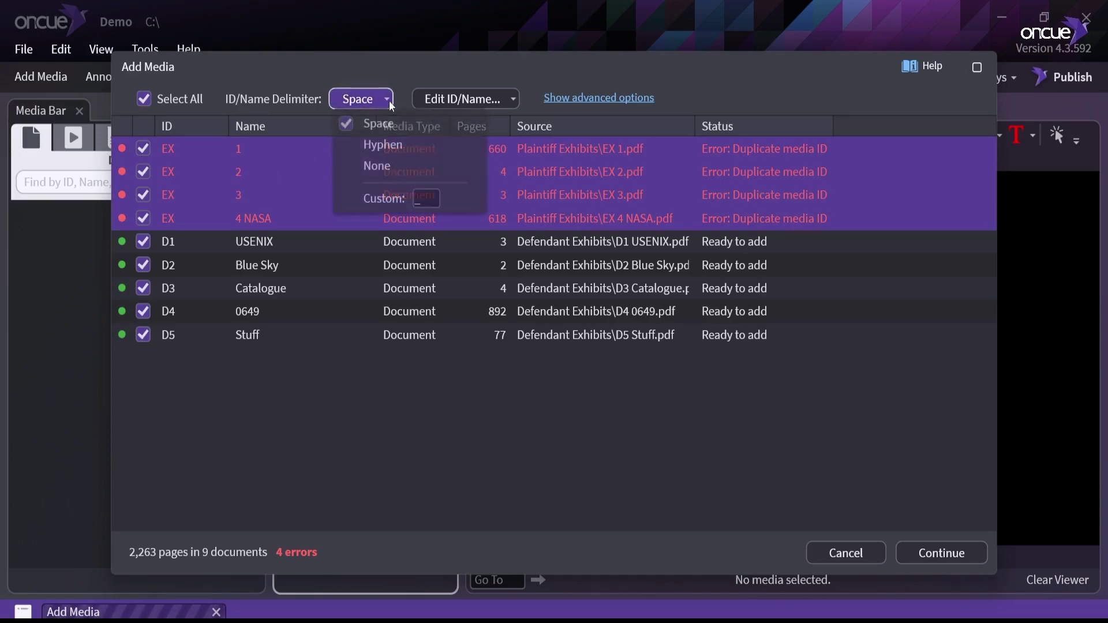
click(370, 143)
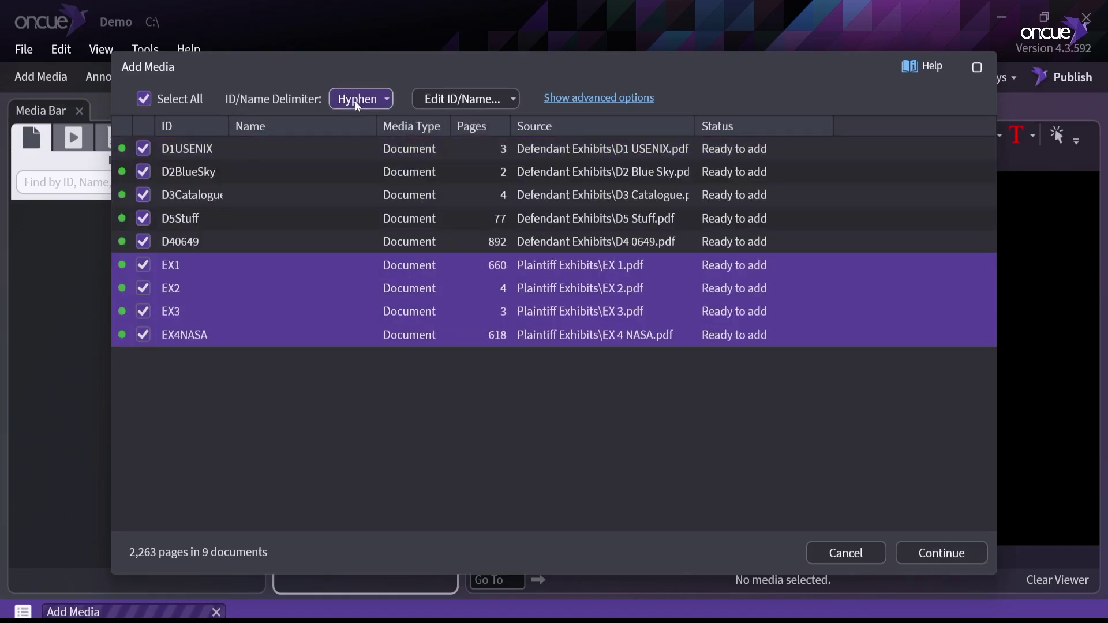
click(360, 102)
click(370, 126)
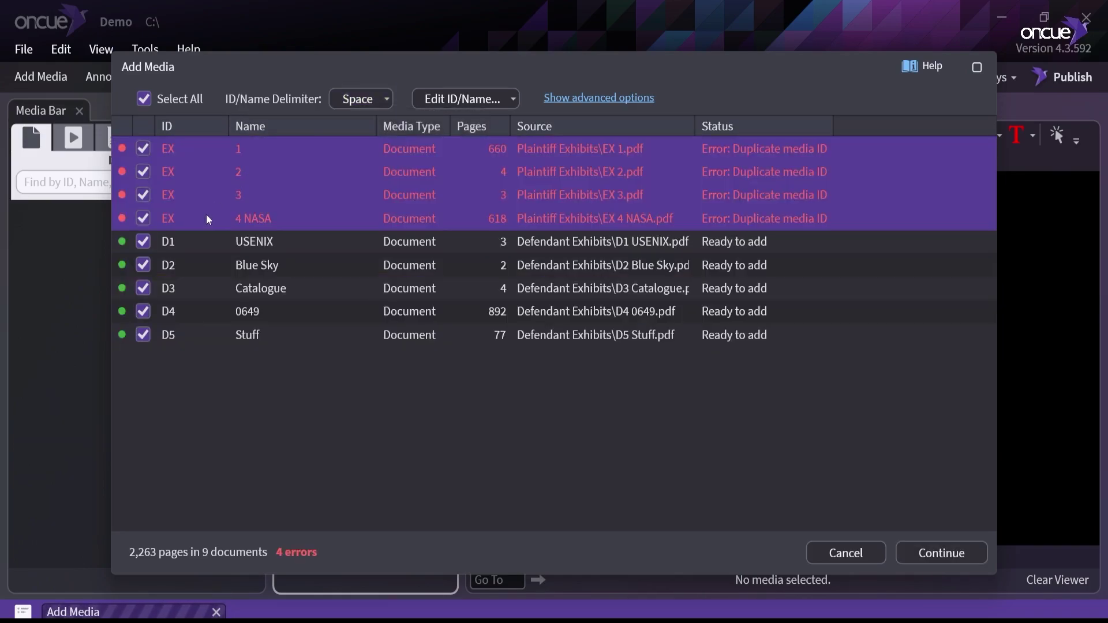
Exclude the five defendant exhibits D1 through D5 from the import, keeping only the plaintiff exhibits checked
click(143, 241)
click(143, 288)
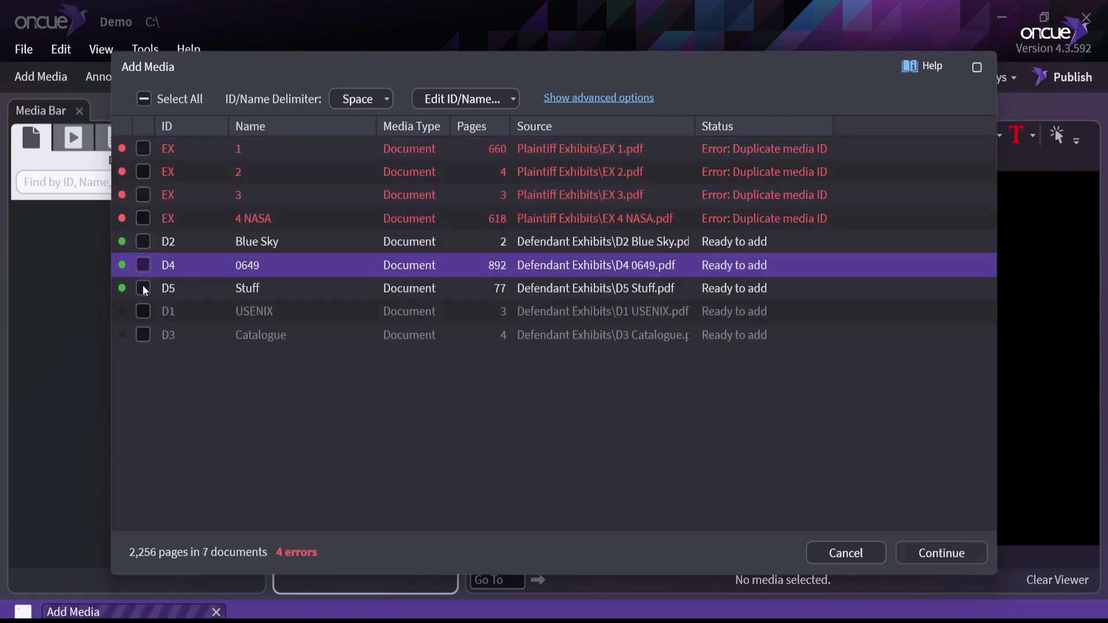
click(143, 288)
click(143, 241)
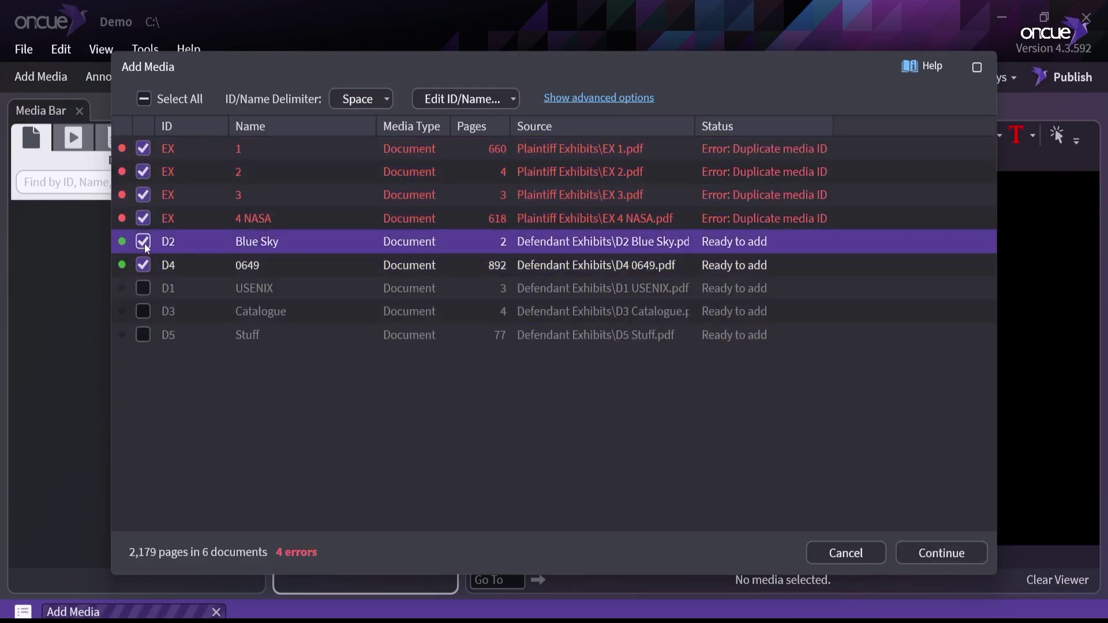
click(143, 265)
click(143, 265)
click(143, 243)
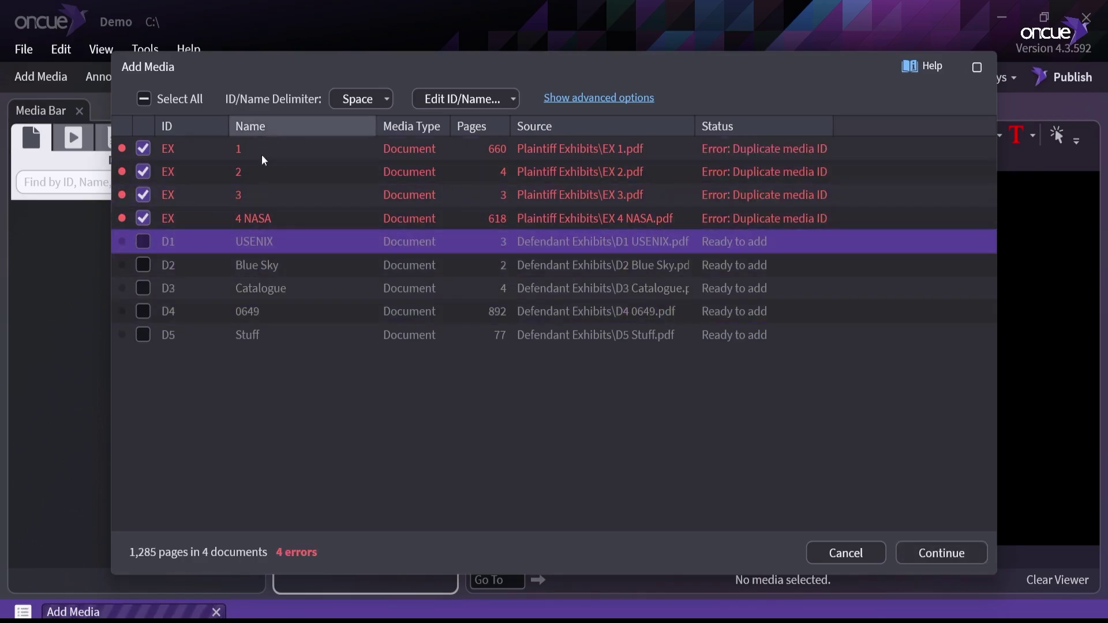
Compare the plaintiff exhibits' IDs under the Hyphen delimiter and switch the delimiter back to Space
click(369, 100)
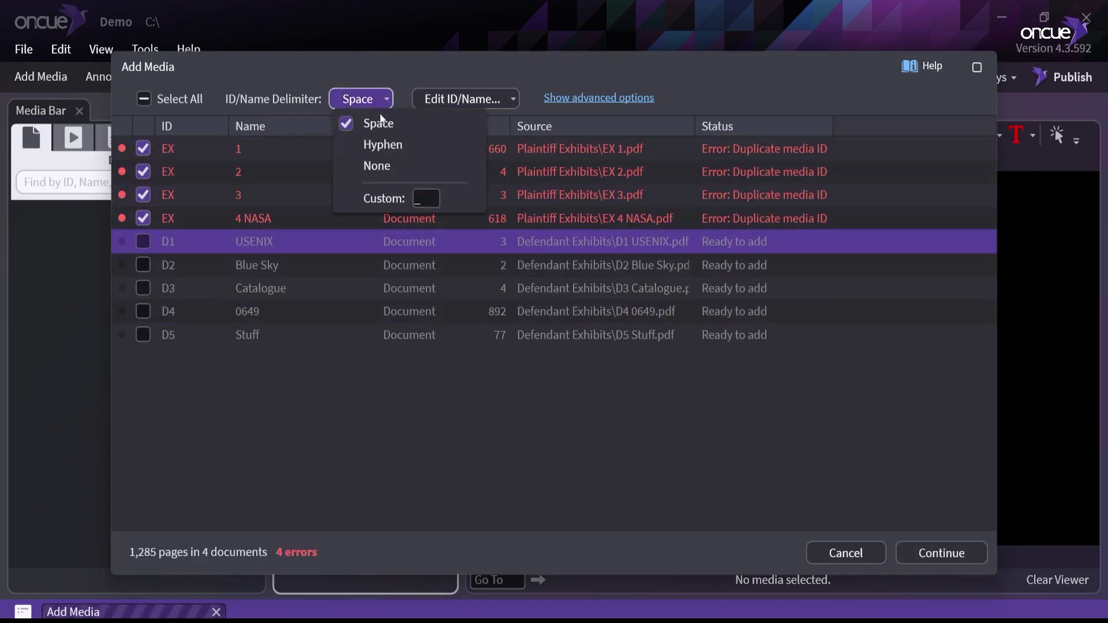
click(376, 146)
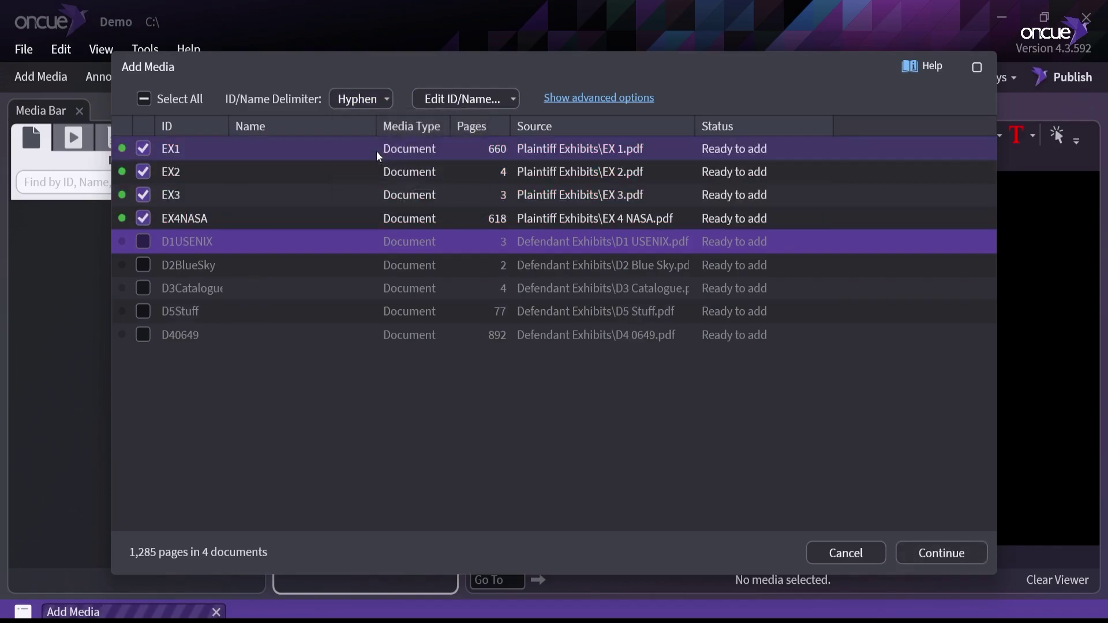
click(184, 243)
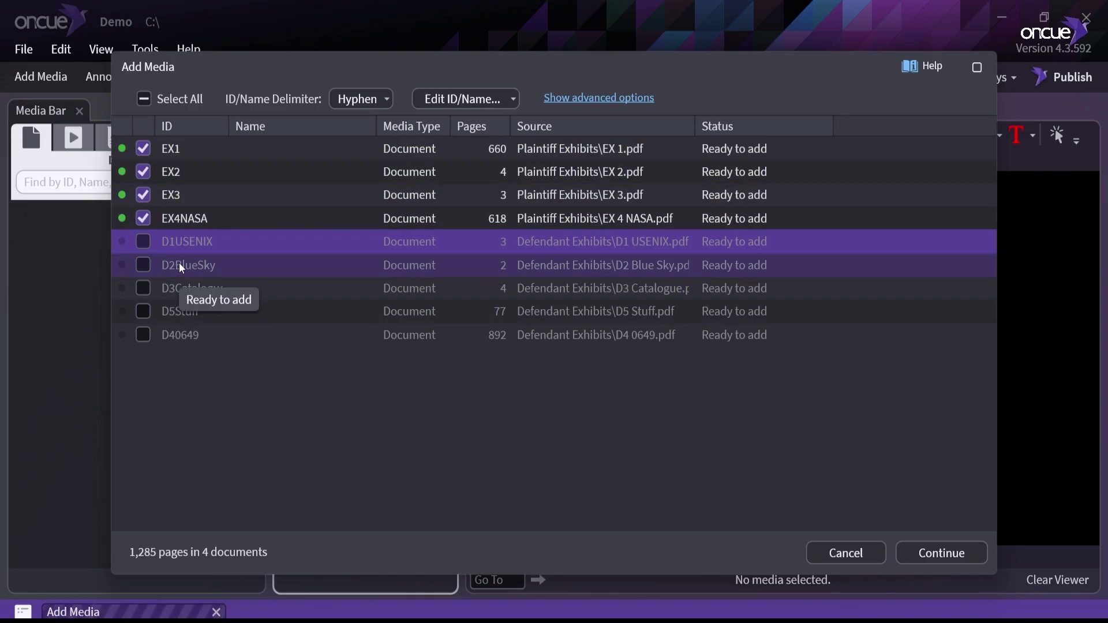
click(381, 102)
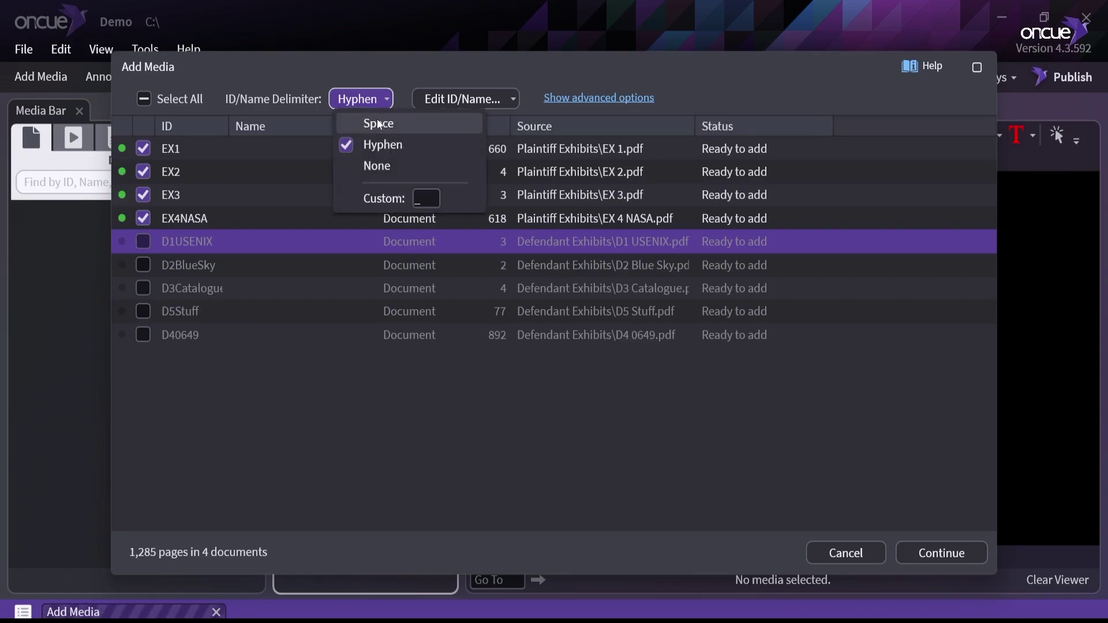
click(378, 124)
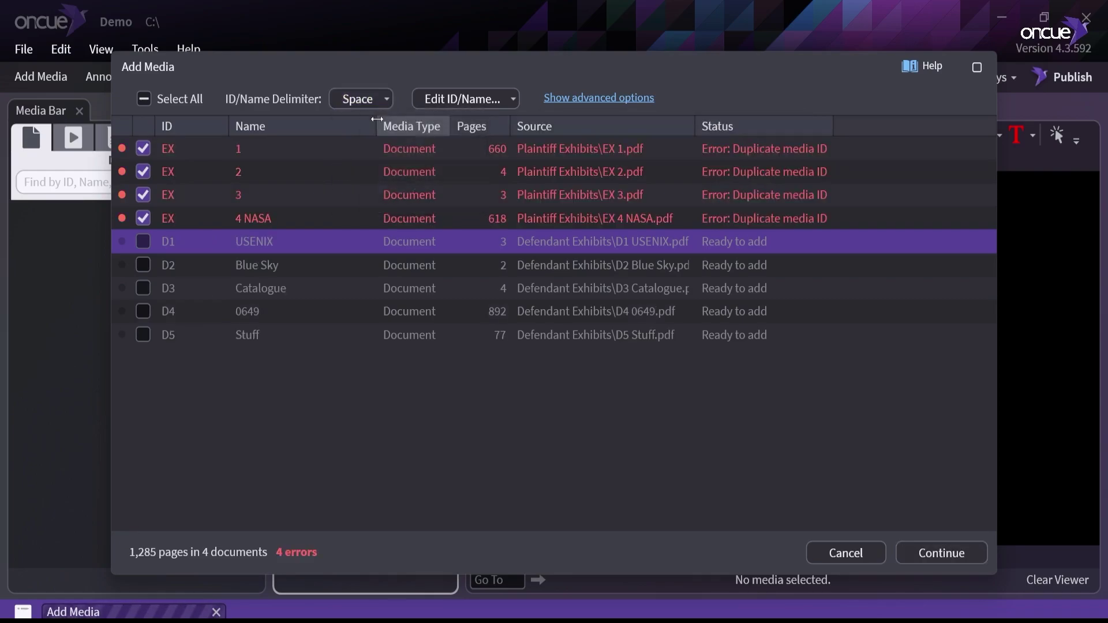
Replace the text EX with P in the IDs of all four plaintiff exhibits
click(171, 147)
shift+click(183, 218)
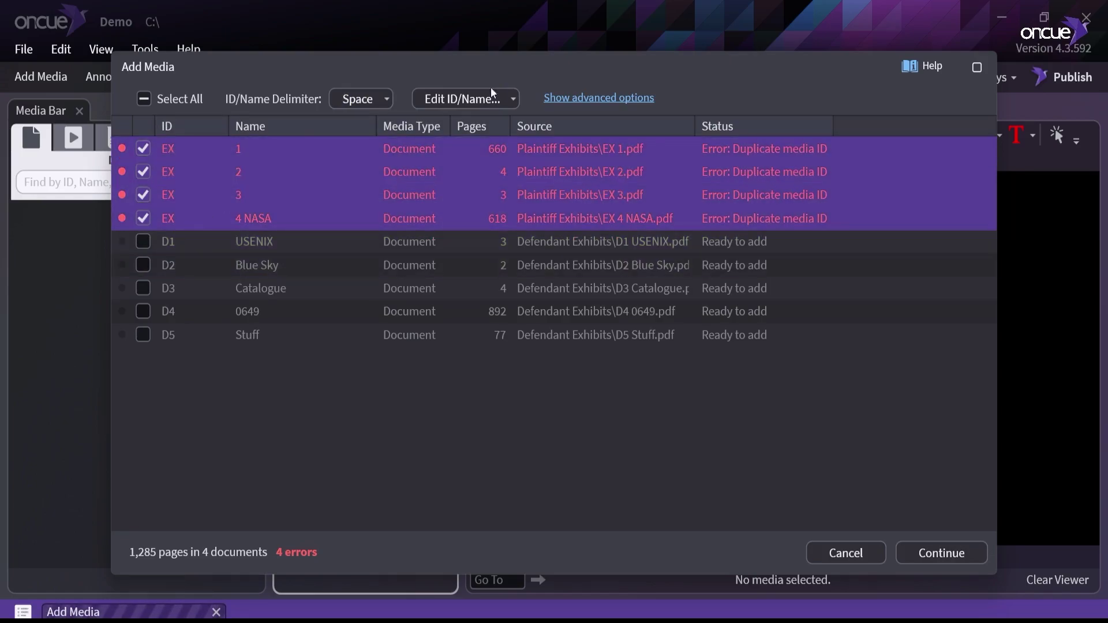
click(512, 103)
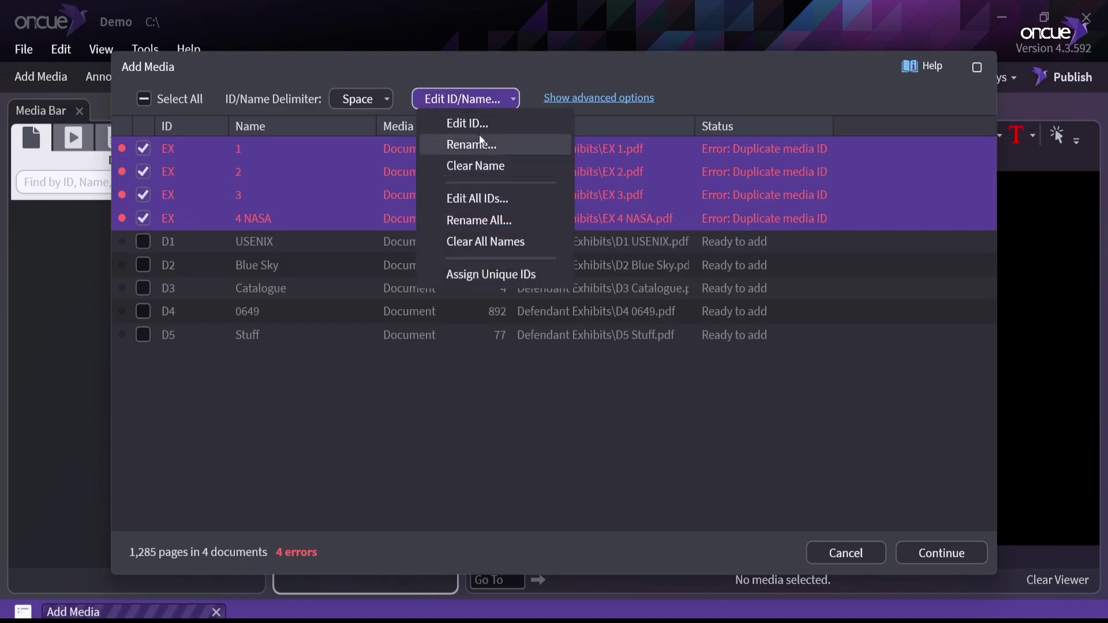
click(480, 124)
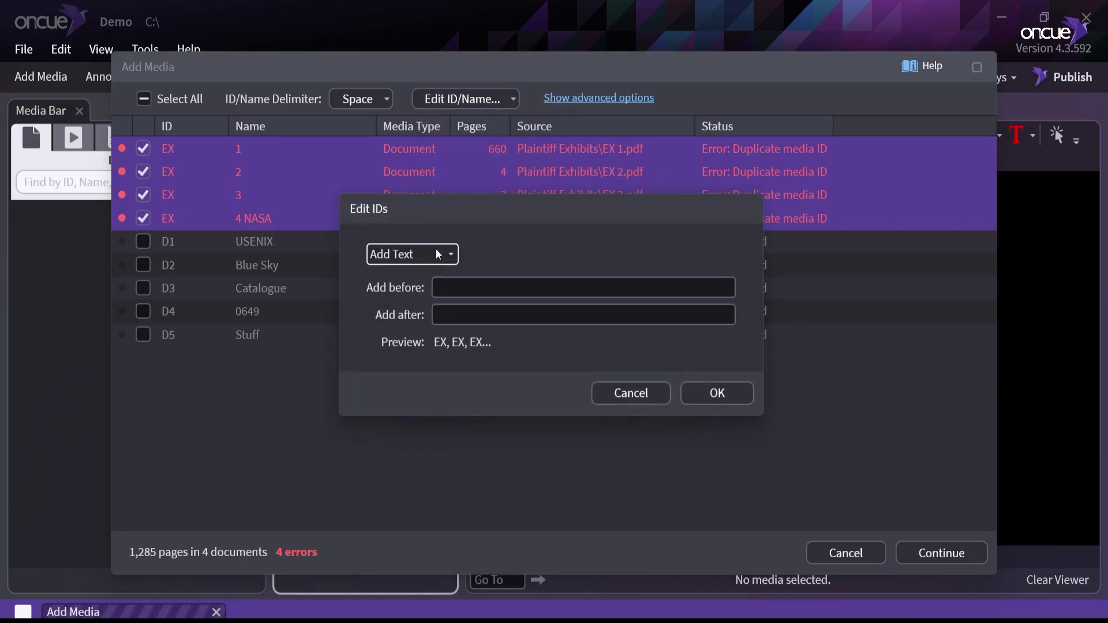
click(438, 255)
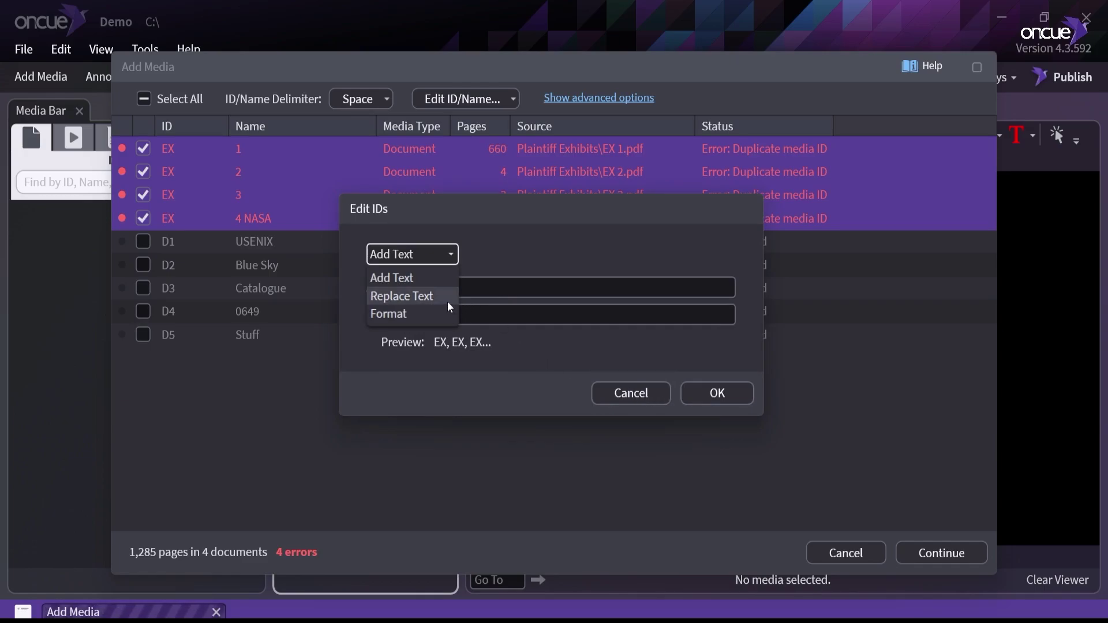
click(428, 297)
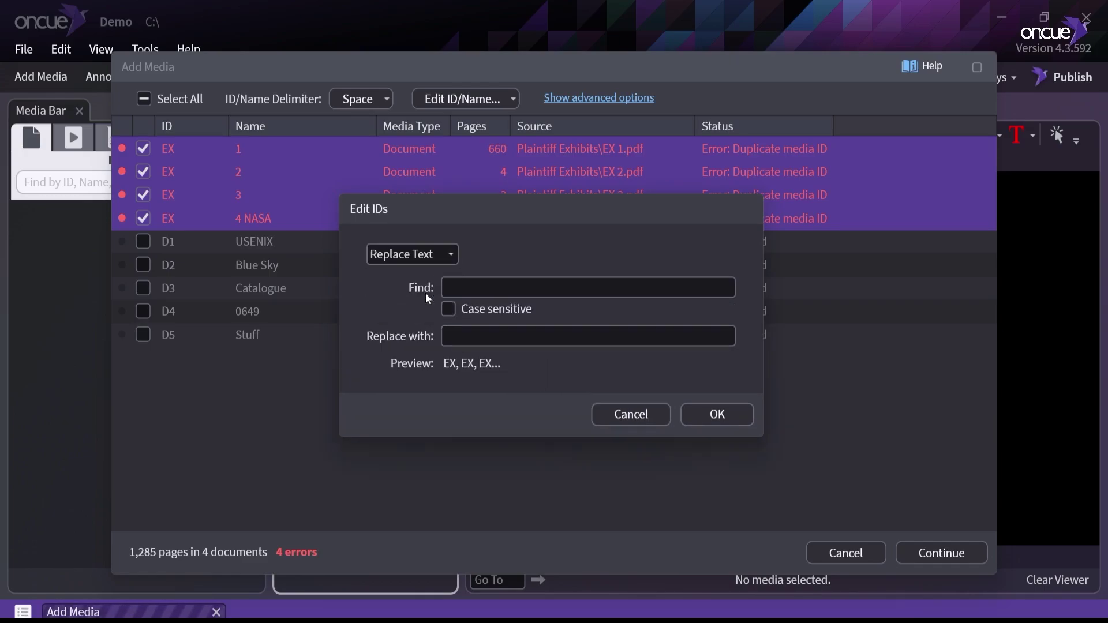
text(EX)
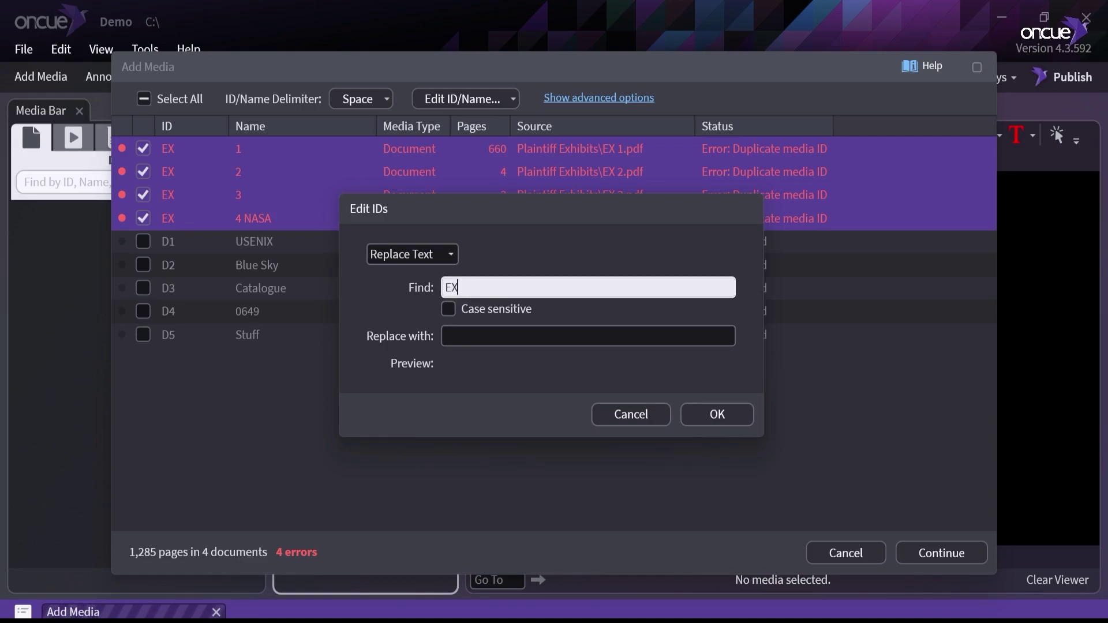
key(Tab)
text(P)
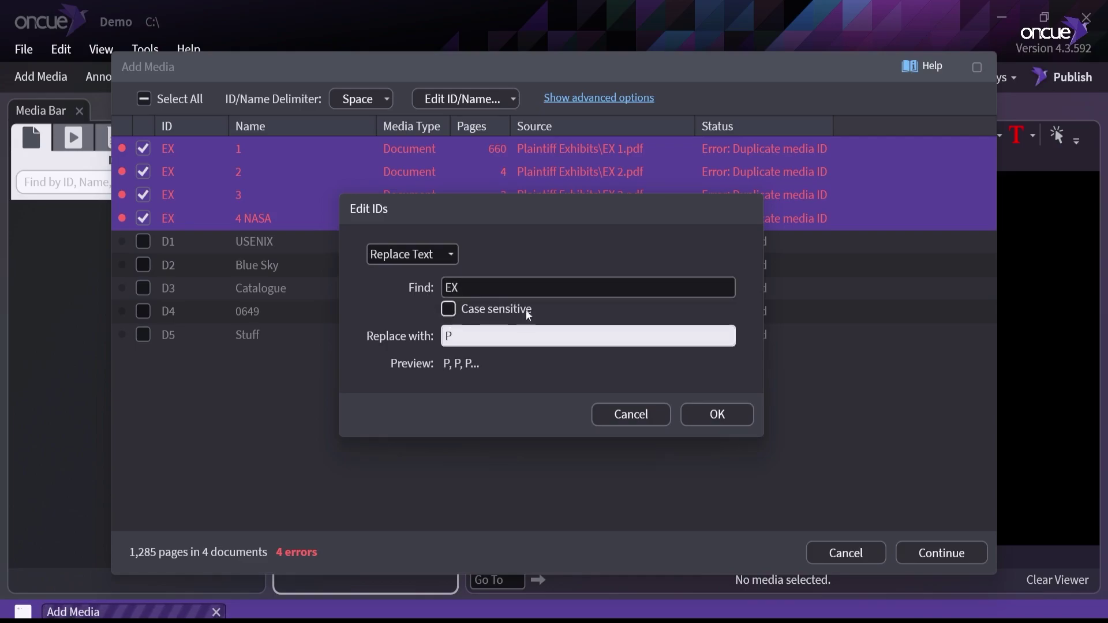
click(701, 409)
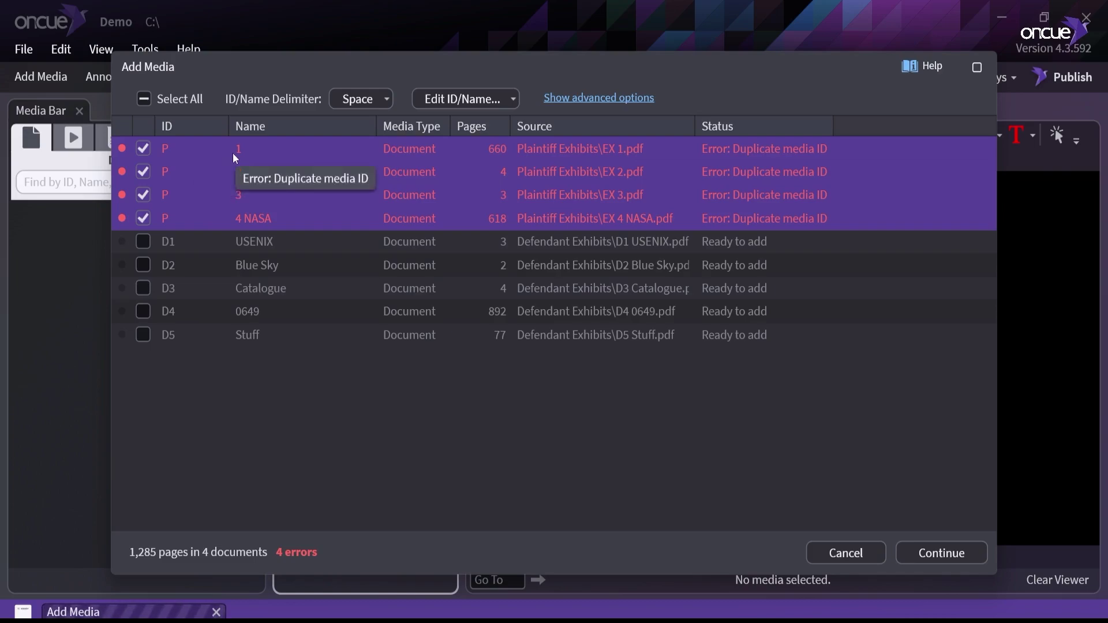
Change the ID of EX 1.pdf to P1
double_click(192, 150)
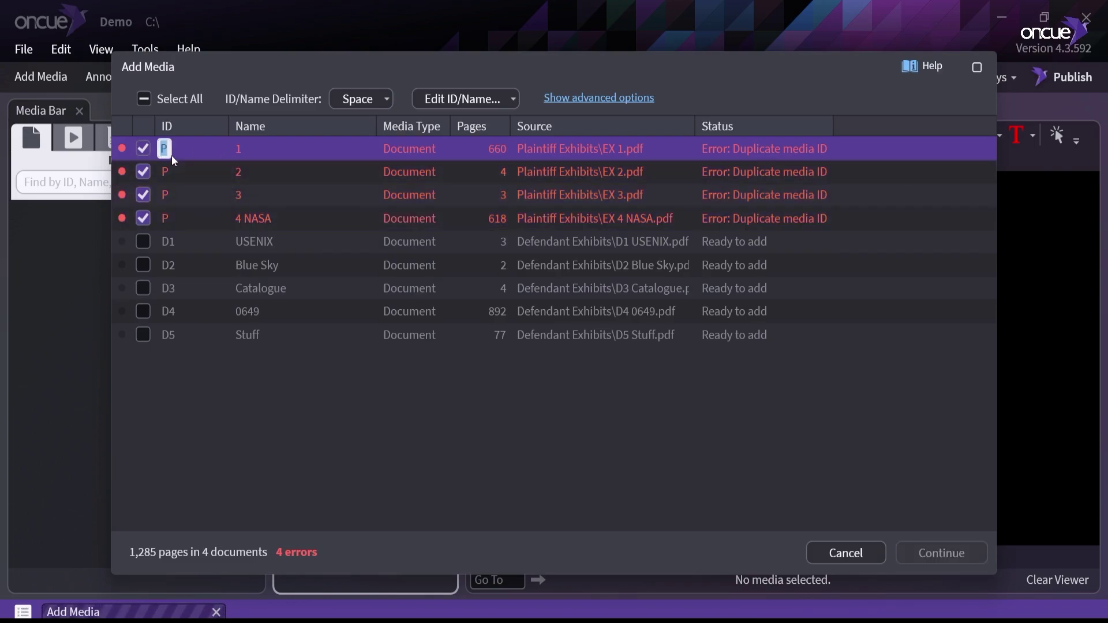
click(167, 150)
text(1)
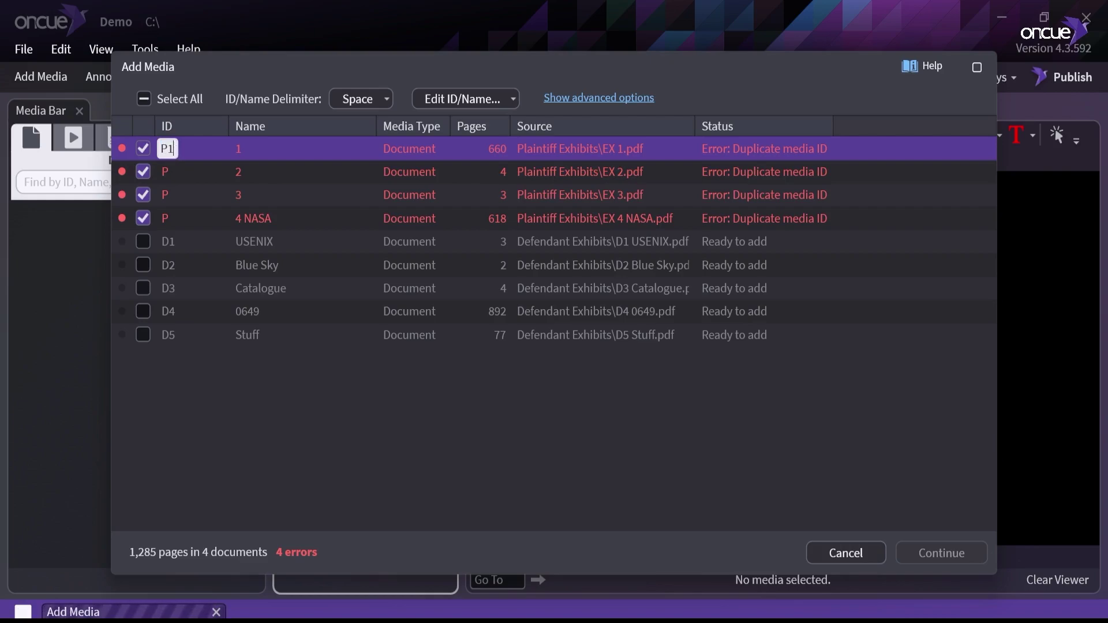
click(169, 168)
click(168, 171)
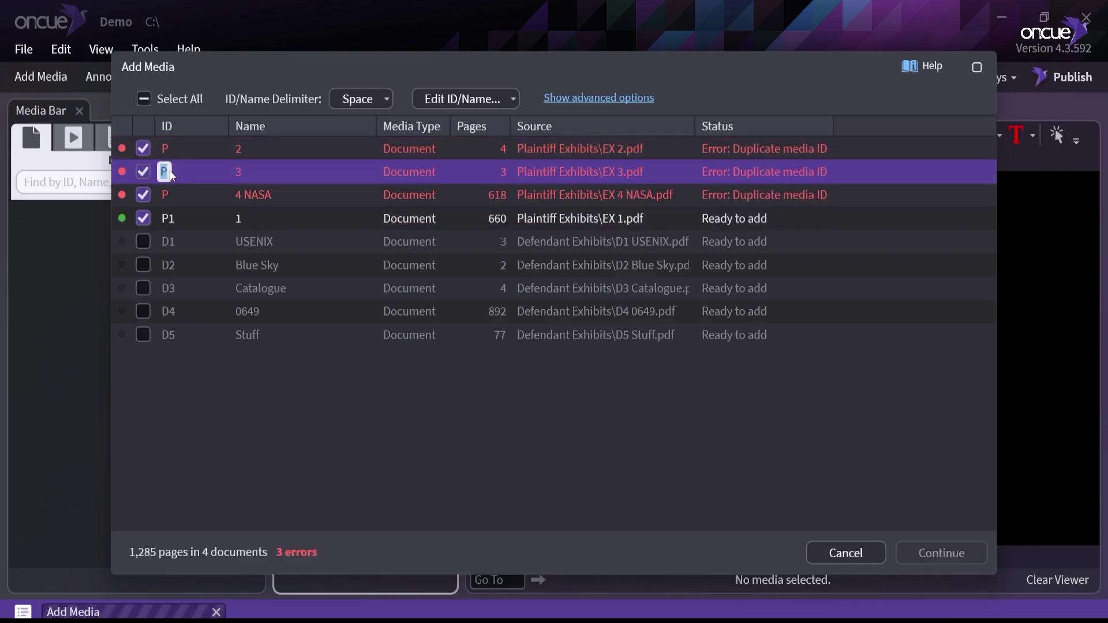
Change the ID of EX 2.pdf to P2 and the ID of EX 3.pdf to P3
click(167, 148)
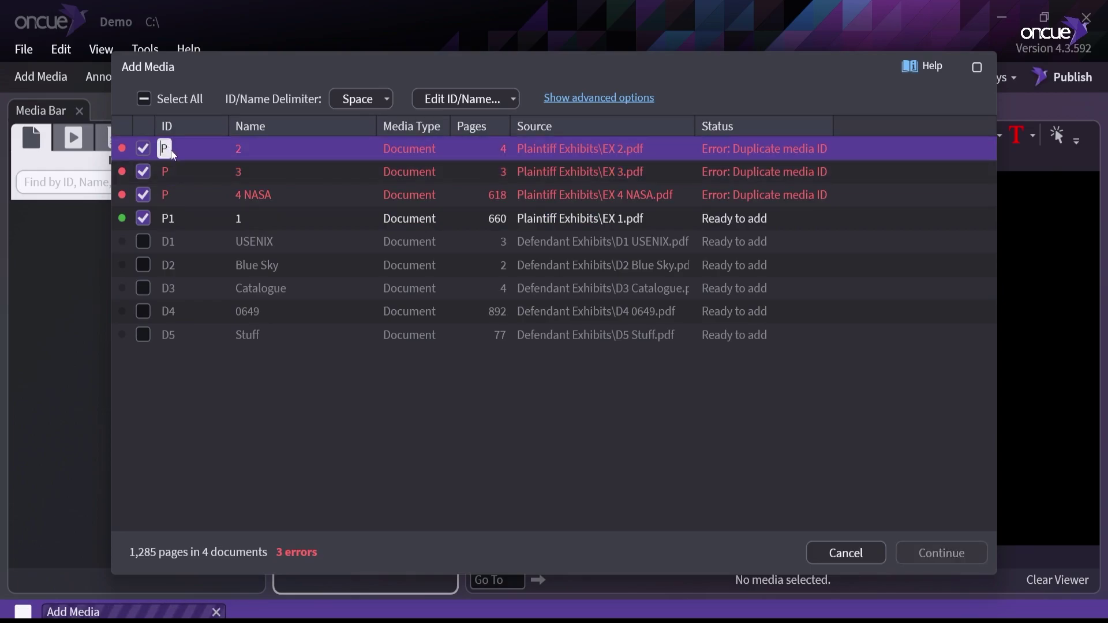
text(2)
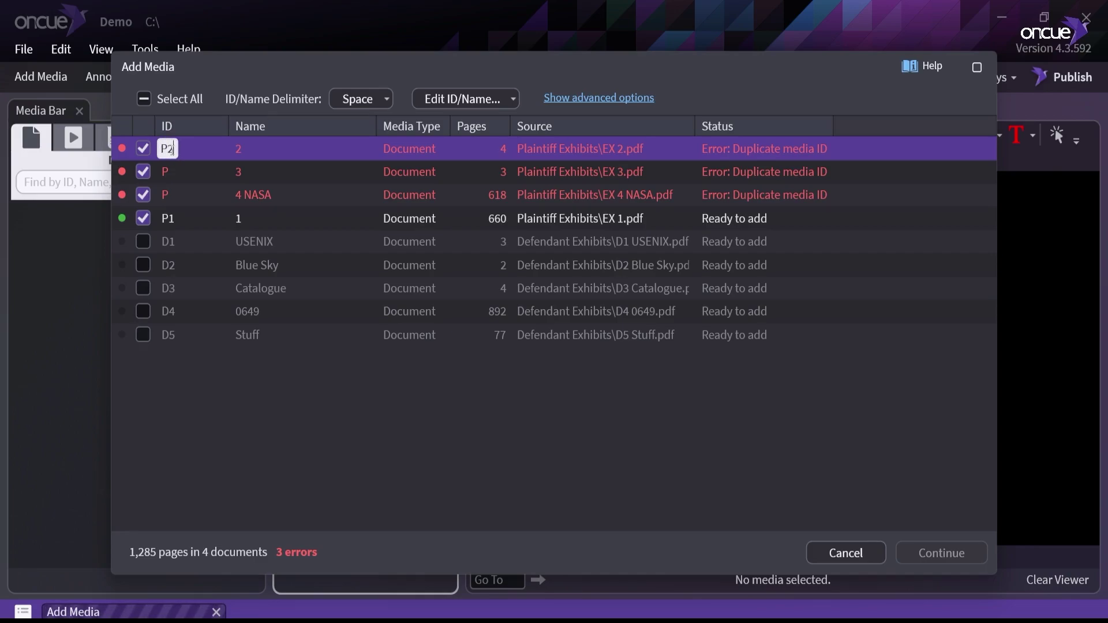
key(Return)
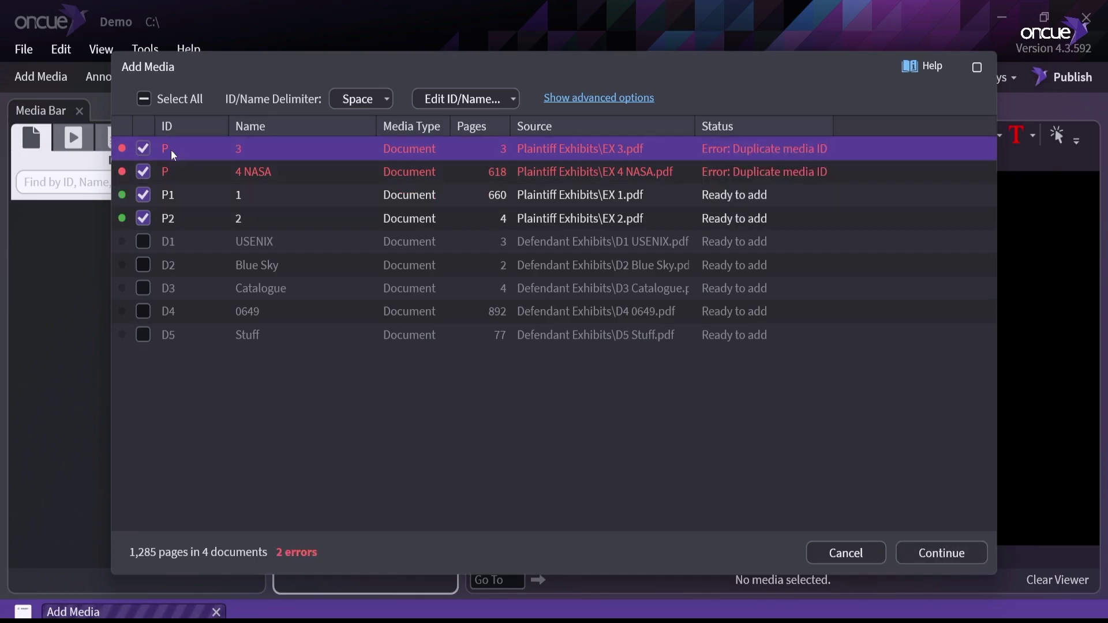
click(168, 150)
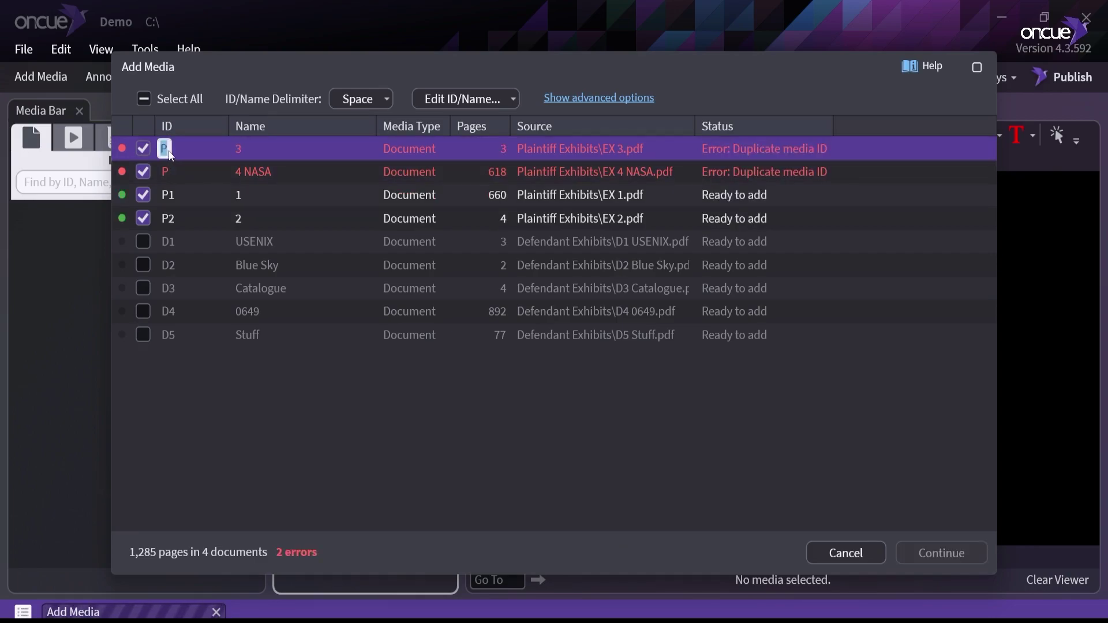
click(170, 153)
text(3)
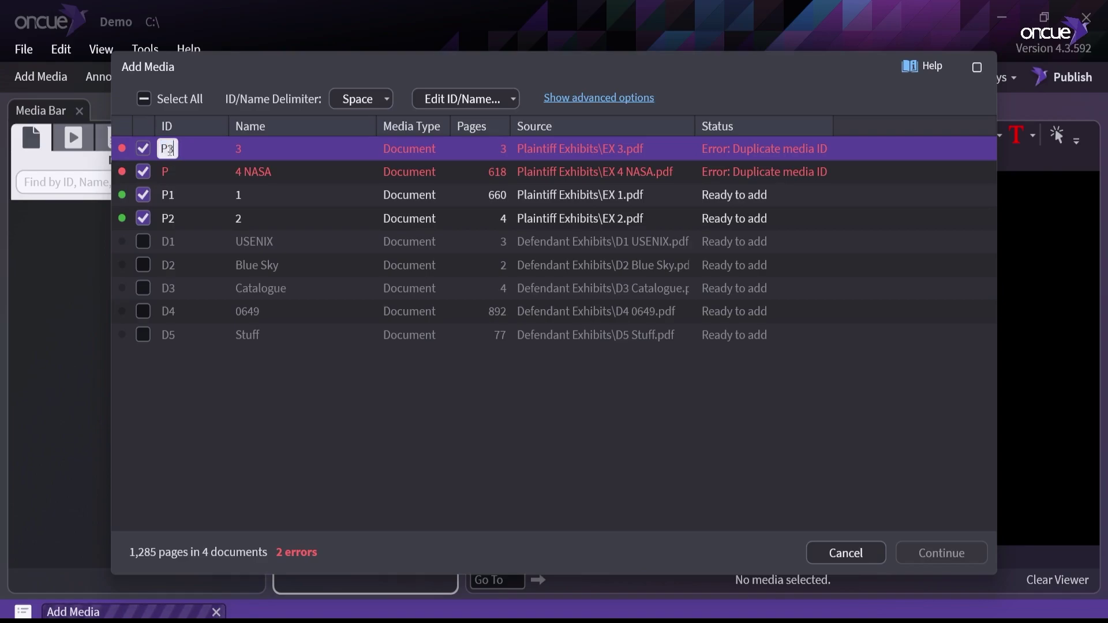
key(Return)
Change the ID of EX 4 NASA.pdf to P4
click(170, 151)
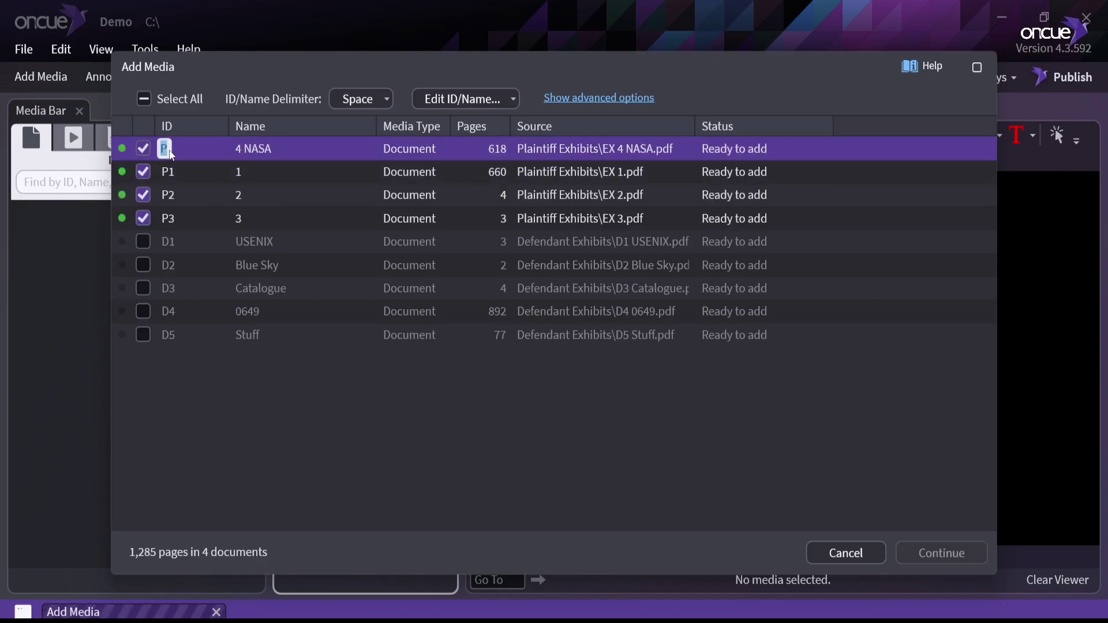
click(170, 152)
text(4)
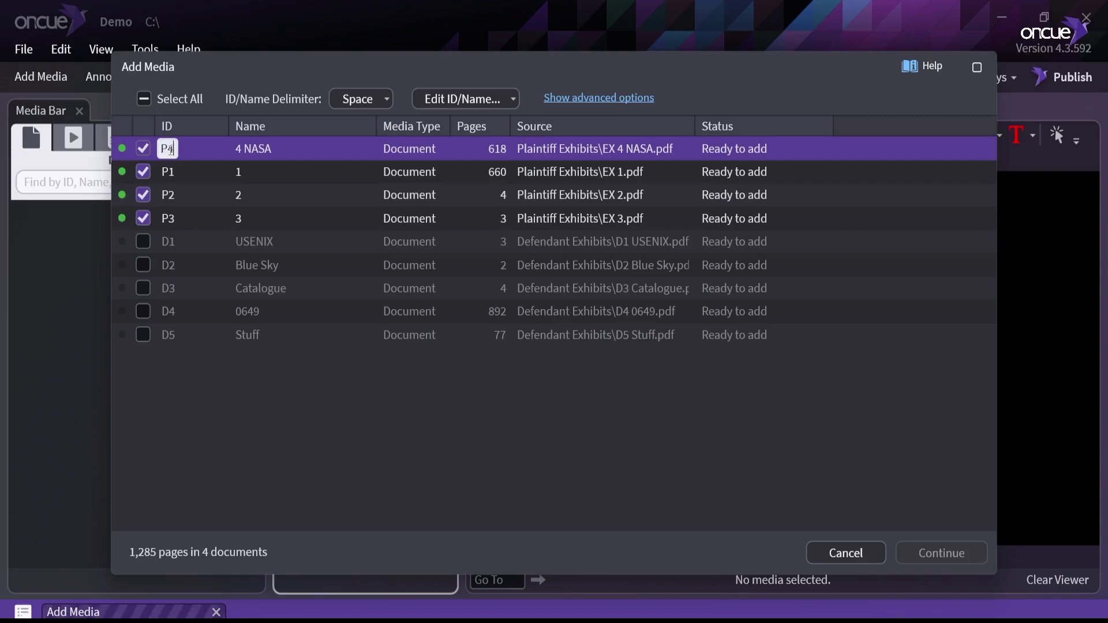
key(Return)
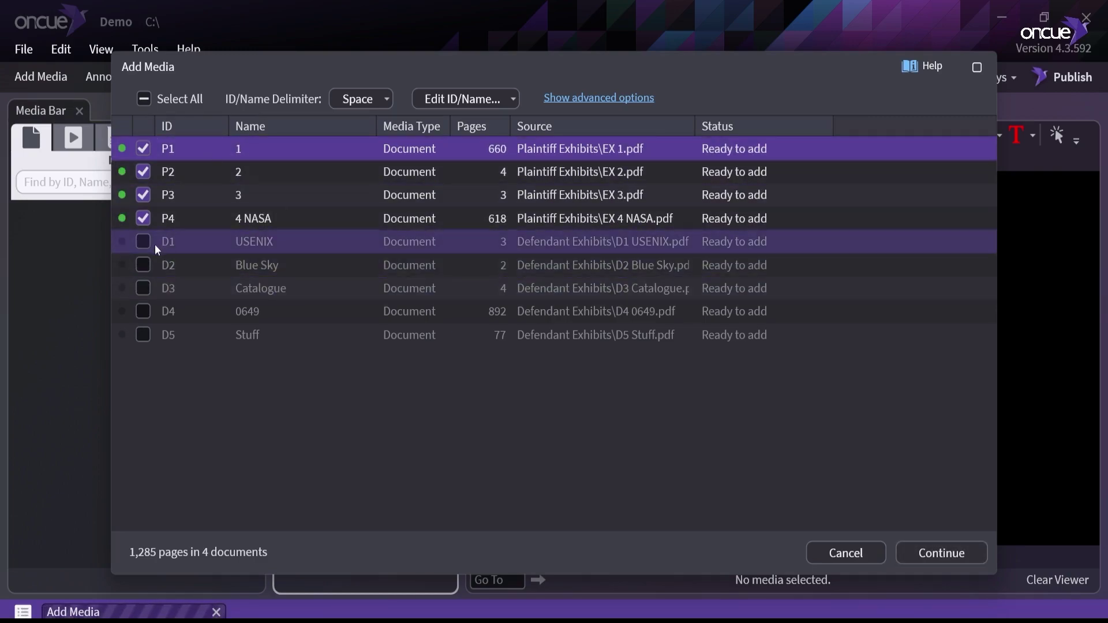
Include all plaintiff and defendant exhibits in the import and add them to the case
click(145, 97)
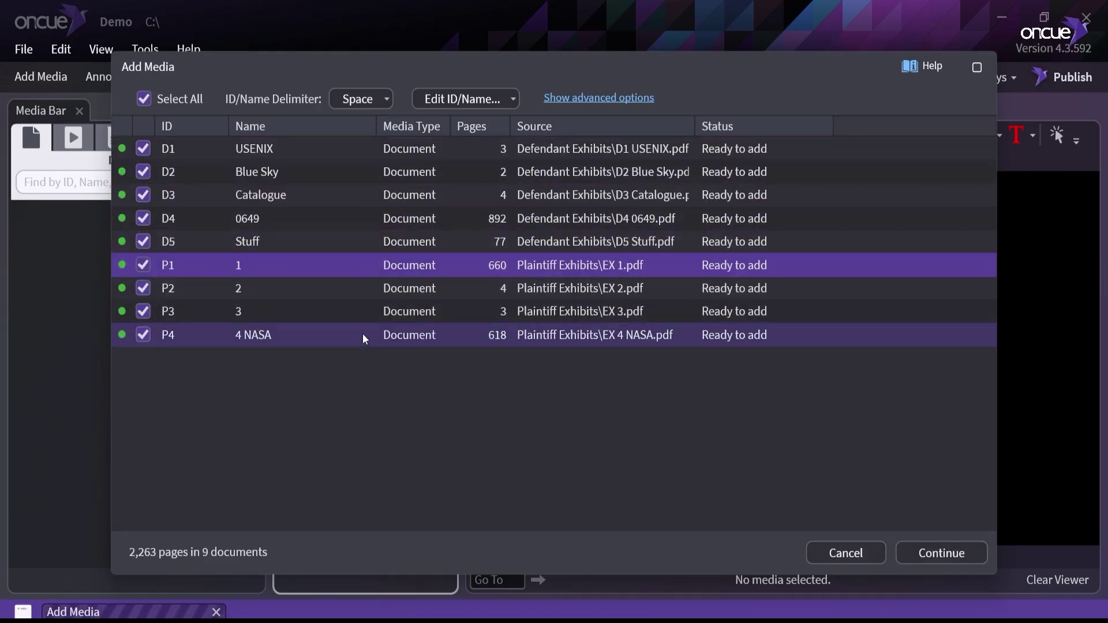
click(914, 551)
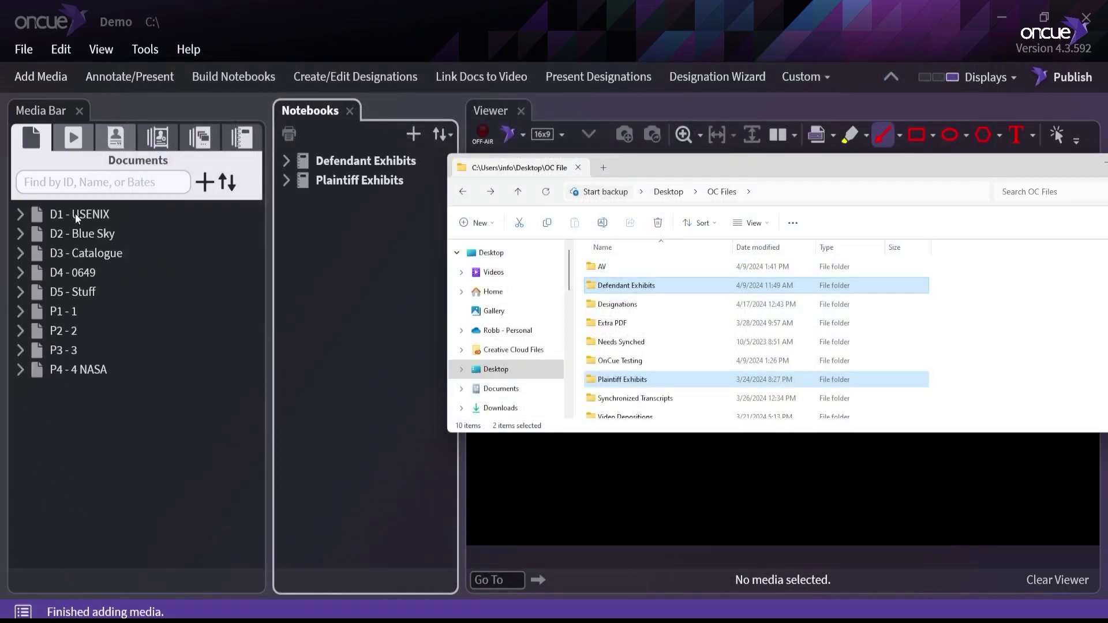
Look inside the Plaintiff Exhibits and Defendant Exhibits notebooks and try to move Plaintiff Exhibits above Defendant Exhibits
click(286, 181)
click(285, 161)
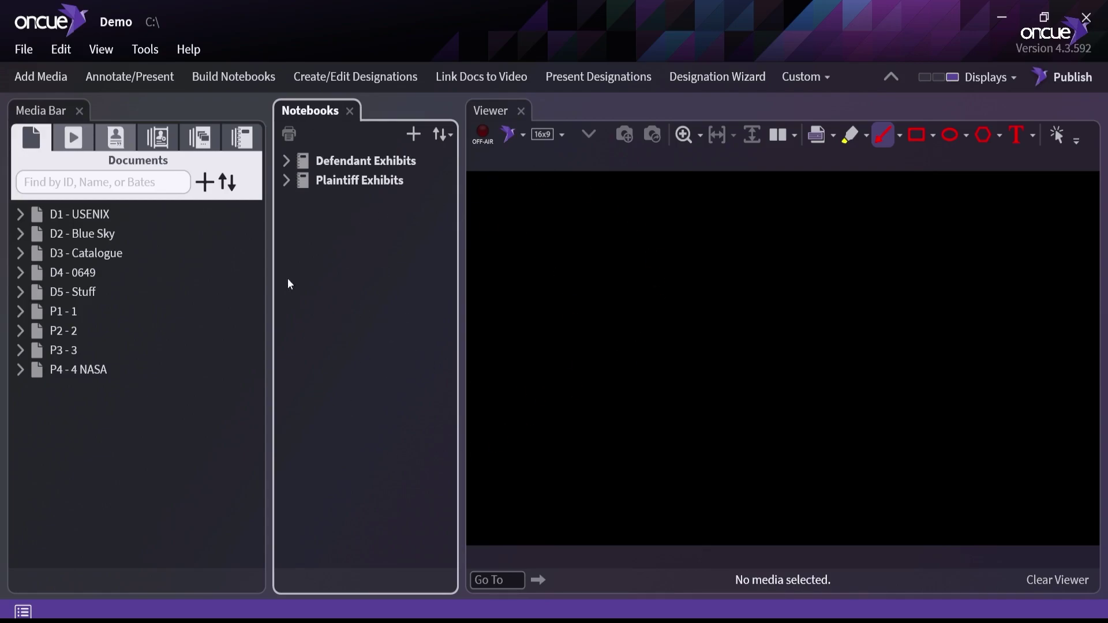
drag(345, 185, 366, 159)
Add a new notebook named with a long row of hyphens to serve as a divider line
click(414, 138)
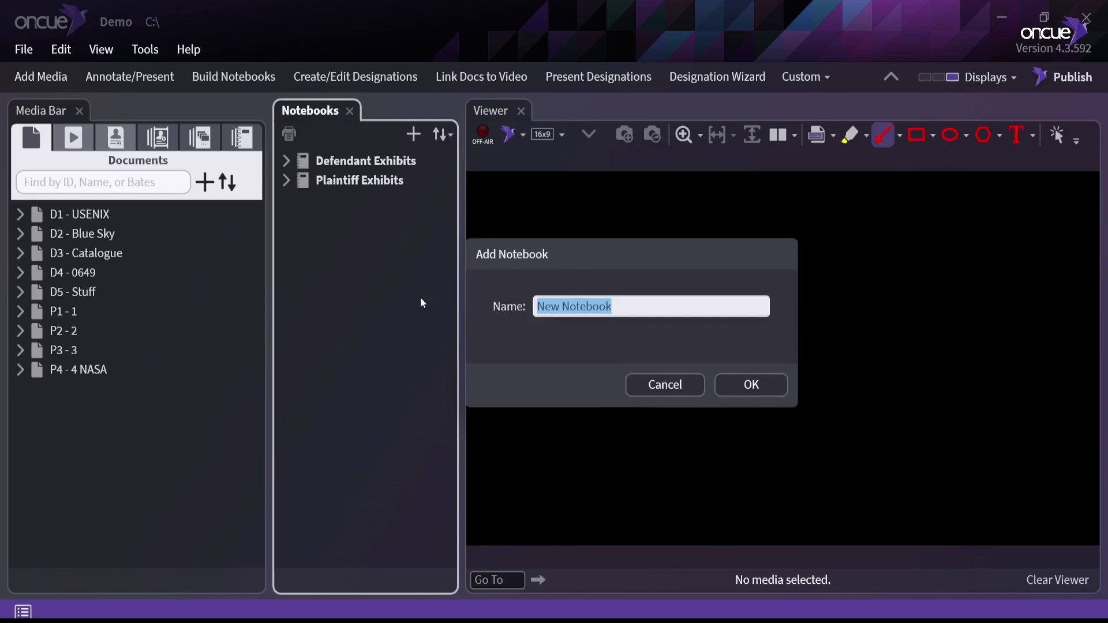
key(BackSpace)
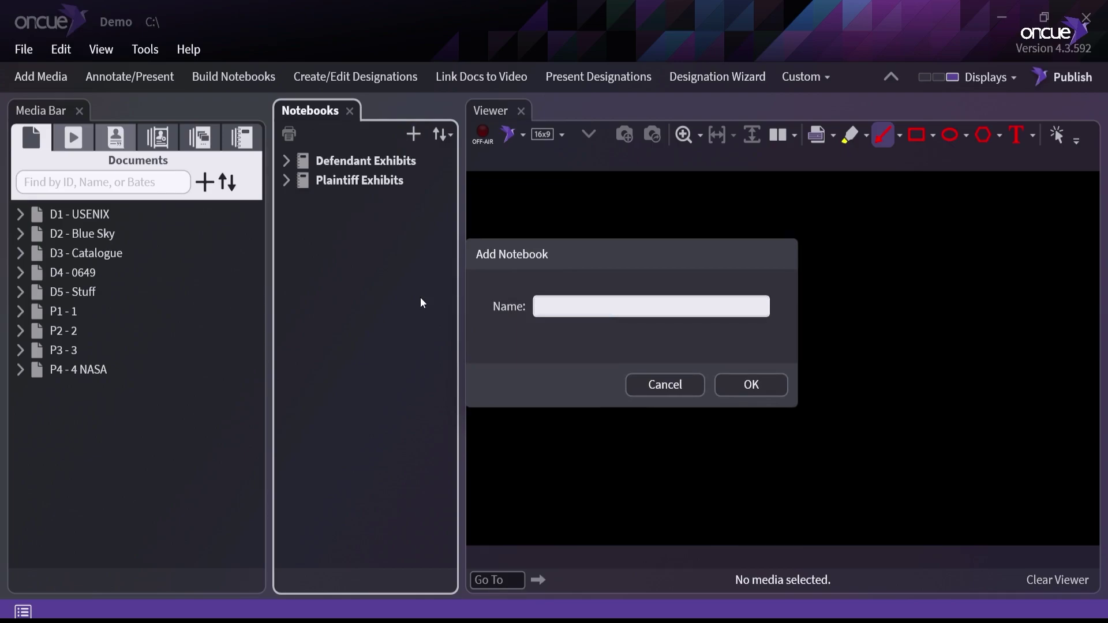
text(-----)
key(Return)
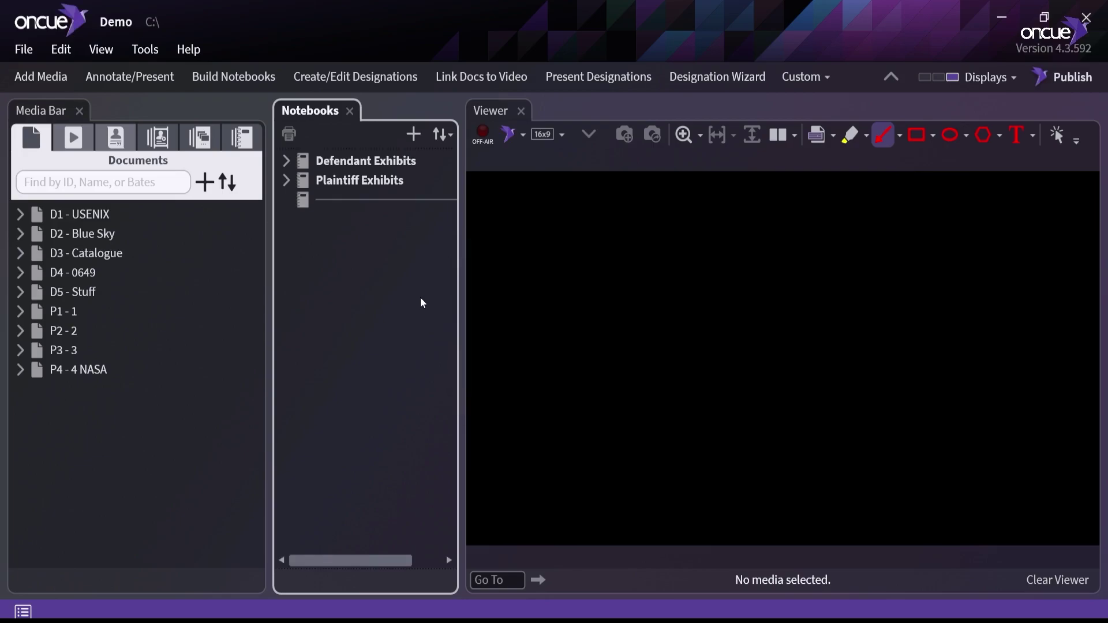
Move the hyphen-named divider notebook between the Defendant Exhibits and Plaintiff Exhibits notebooks, then clear the selection
click(342, 200)
drag(354, 203, 280, 176)
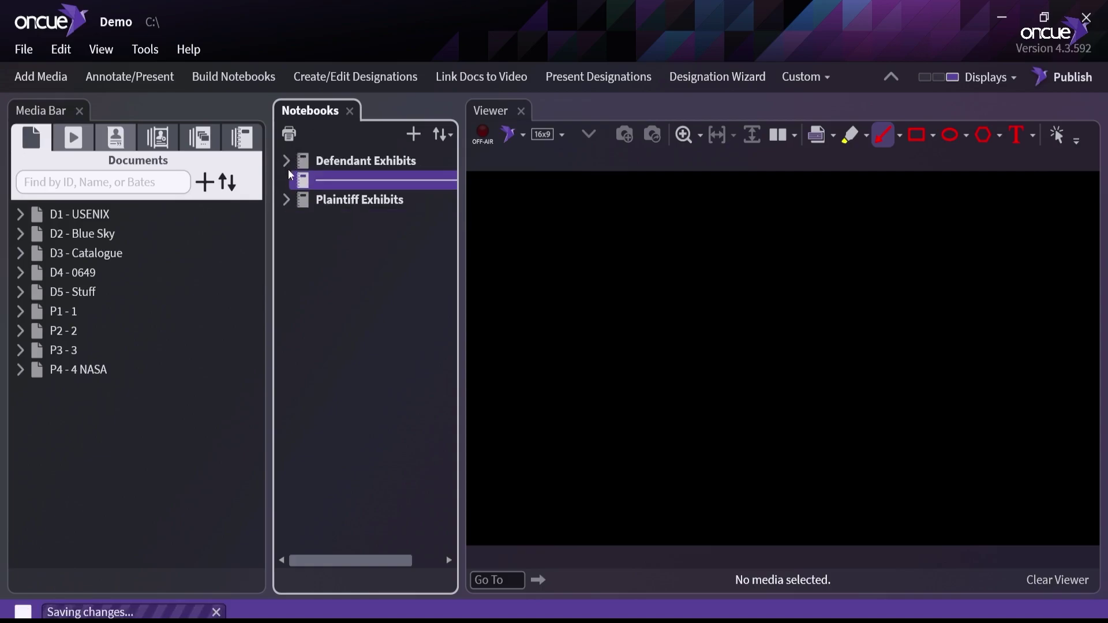
click(315, 249)
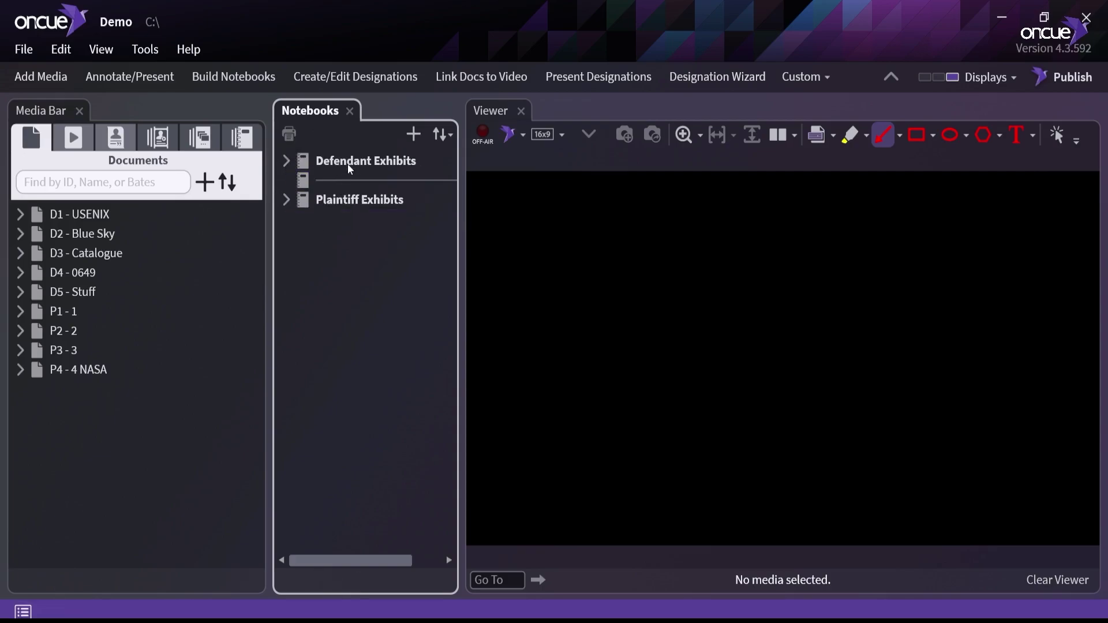